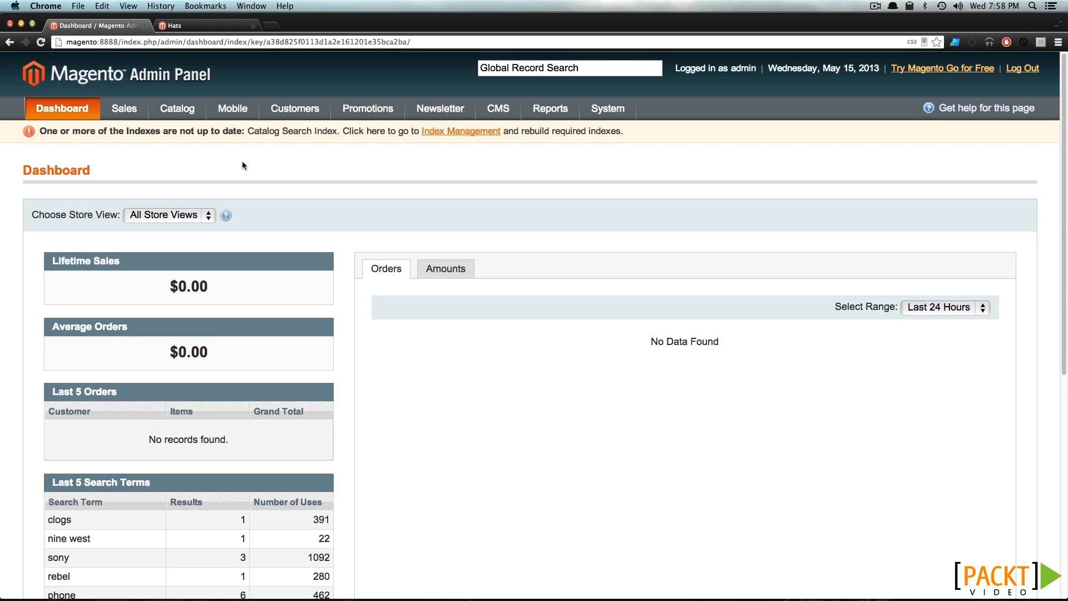
- Go to Catalog > Attributes > Manage Attribute Sets to list the 14 existing sets
mouse_move(181, 114)
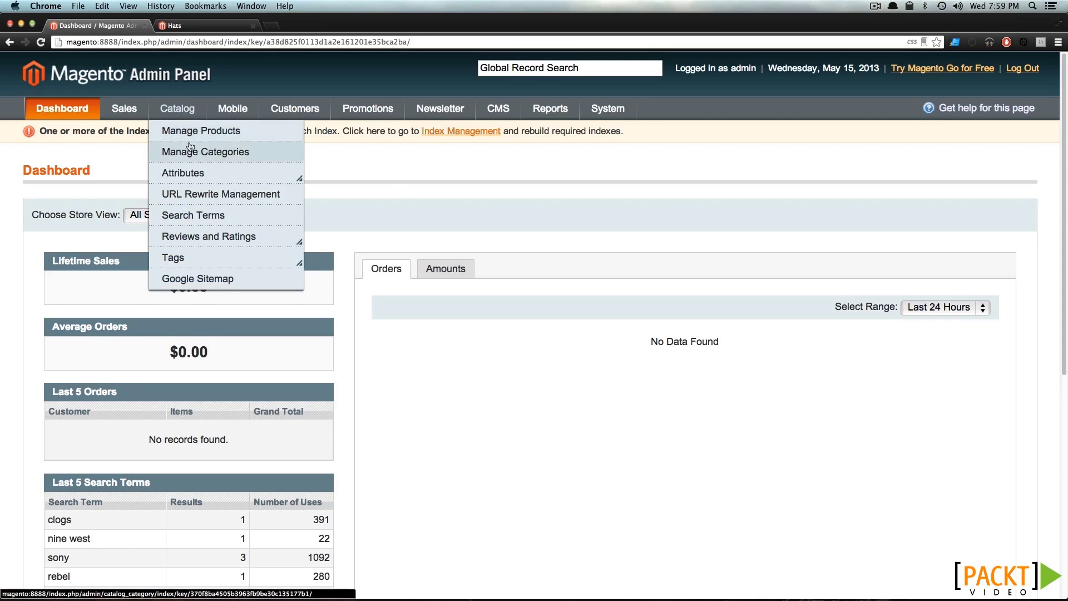
mouse_move(278, 174)
left_click(288, 206)
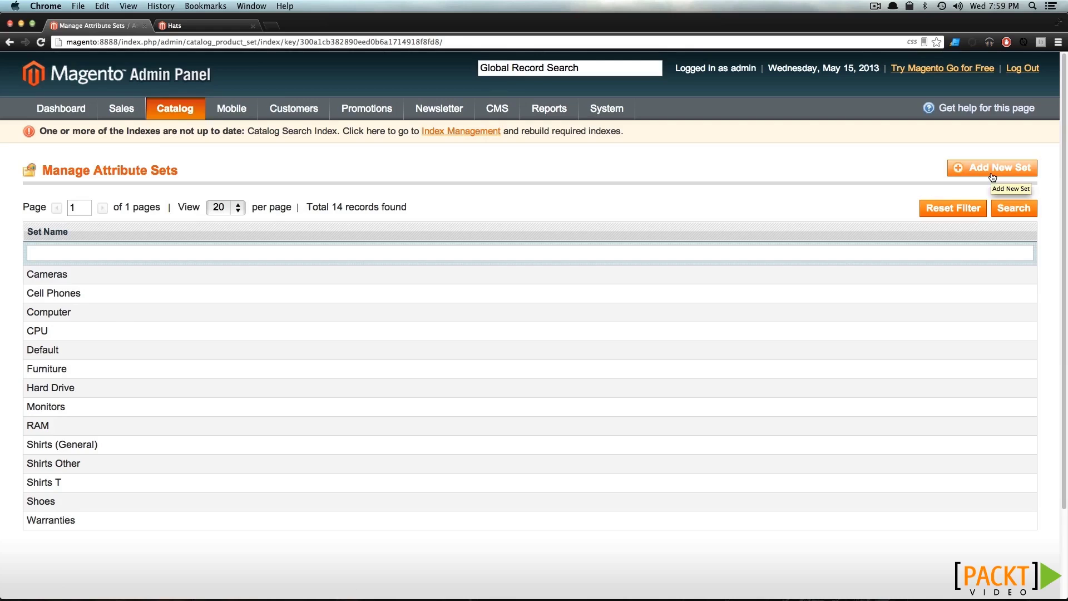
- Create a new attribute set named 'Hats' based on Default and save it
left_click(992, 177)
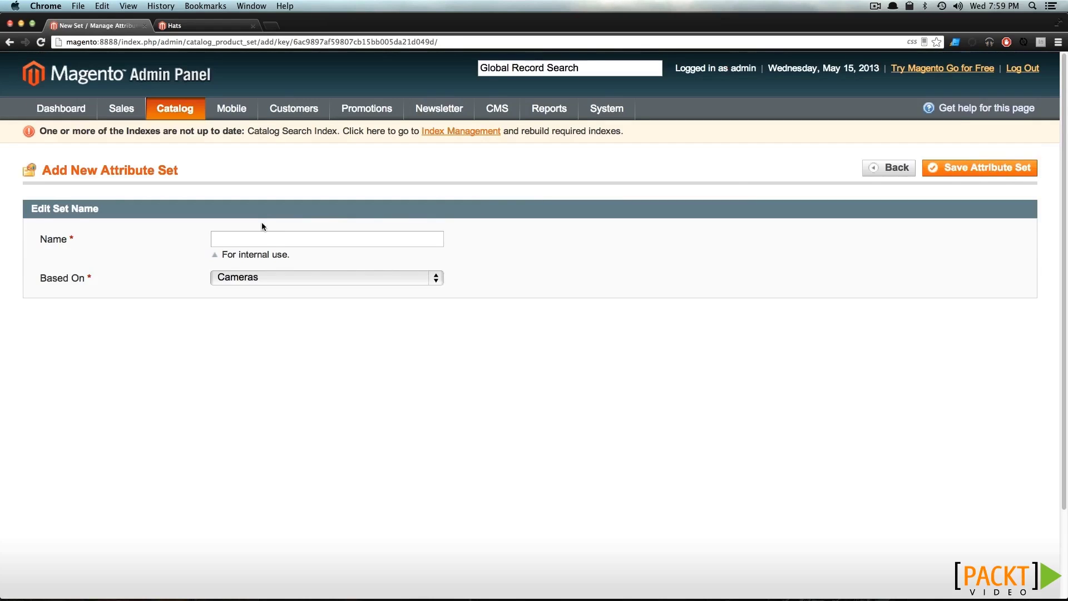
left_click(272, 234)
type("Hats")
left_click(248, 285)
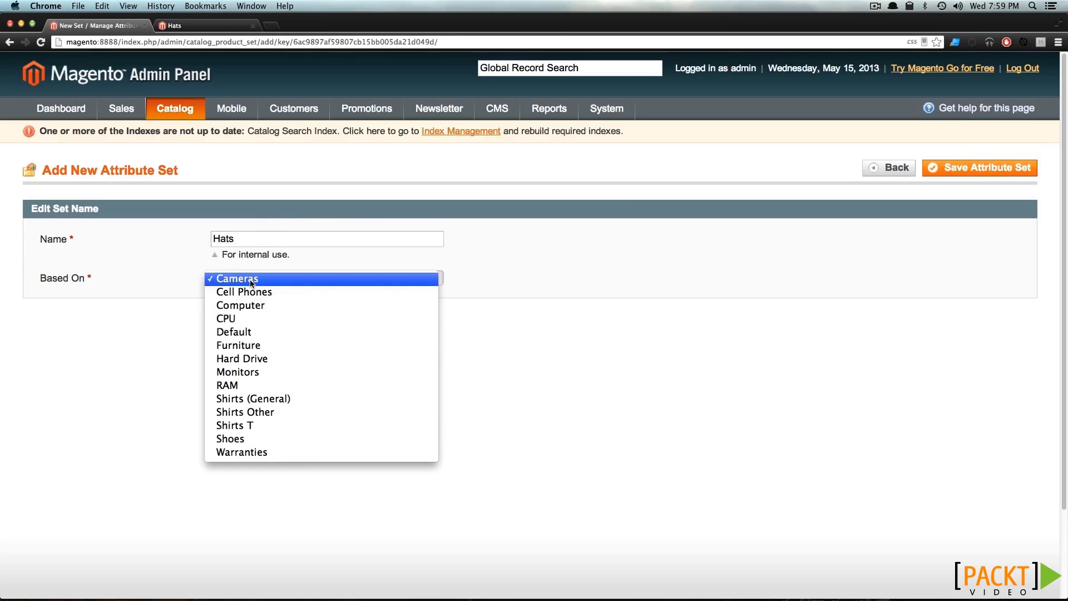
left_click(296, 333)
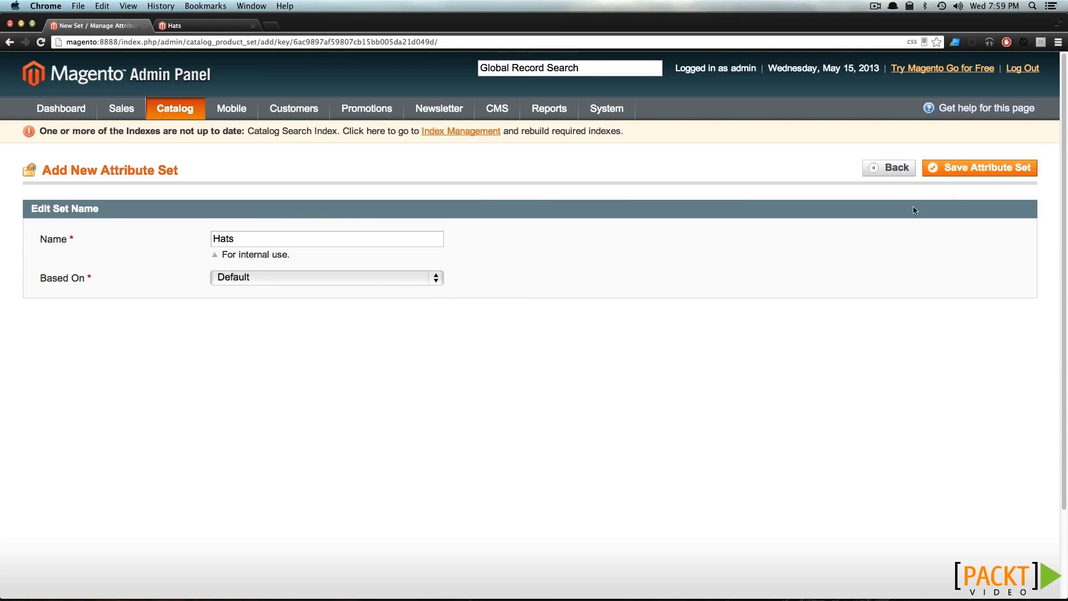
left_click(968, 177)
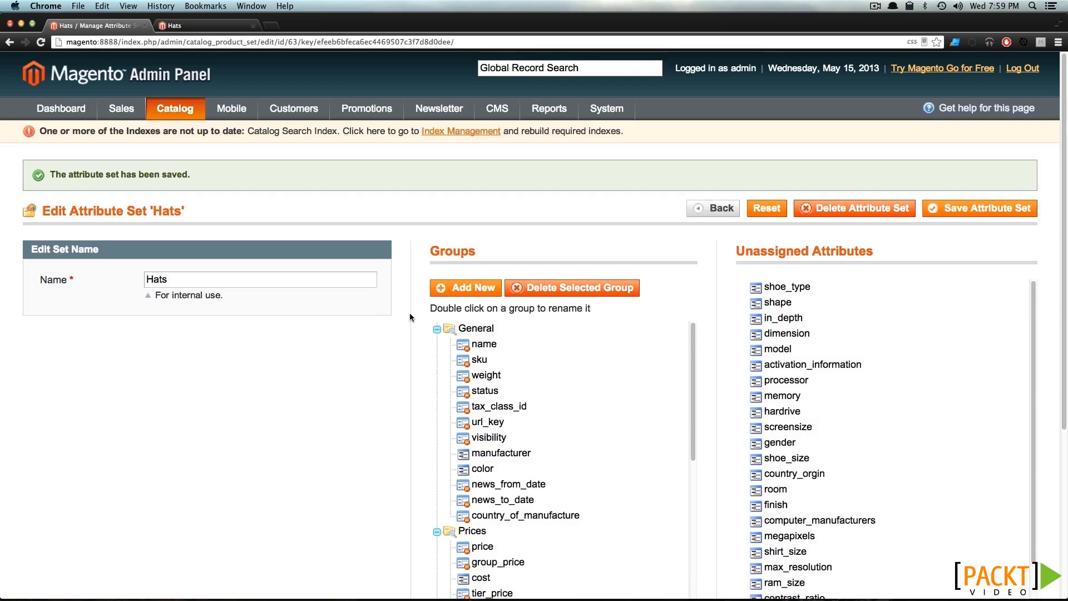
- Review the Hats set's groups, clearing a stray selection and trying to reorder manufacturer in General
scroll(365, 281, "down", 3)
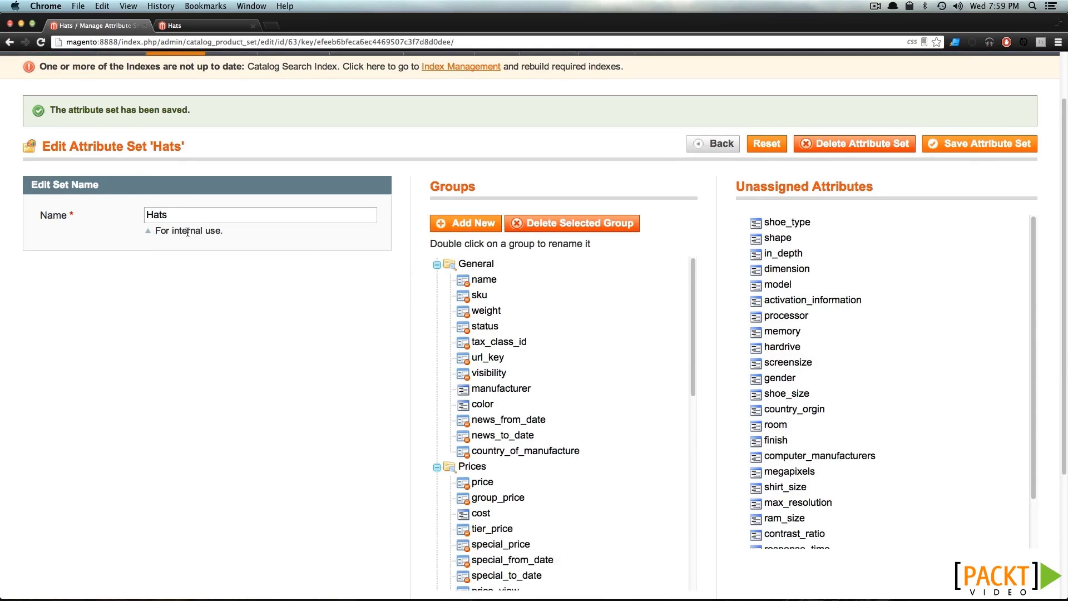
left_click_drag(429, 186, 445, 186)
left_click(727, 186)
scroll(486, 378, "down", 1)
mouse_move(485, 374)
left_mouse_down()
mouse_move(487, 347)
mouse_move(498, 398)
mouse_move(491, 381)
left_mouse_up()
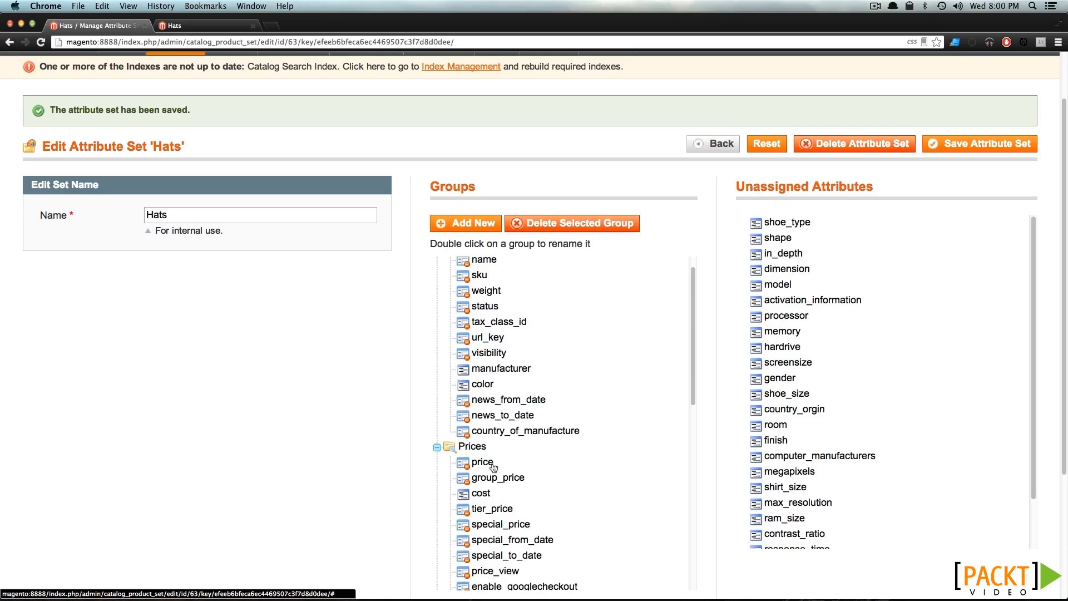
- Collapse the Prices, Meta Information, Images, Description, Design, Recurring Profile and Gift Options groups
left_click(437, 447)
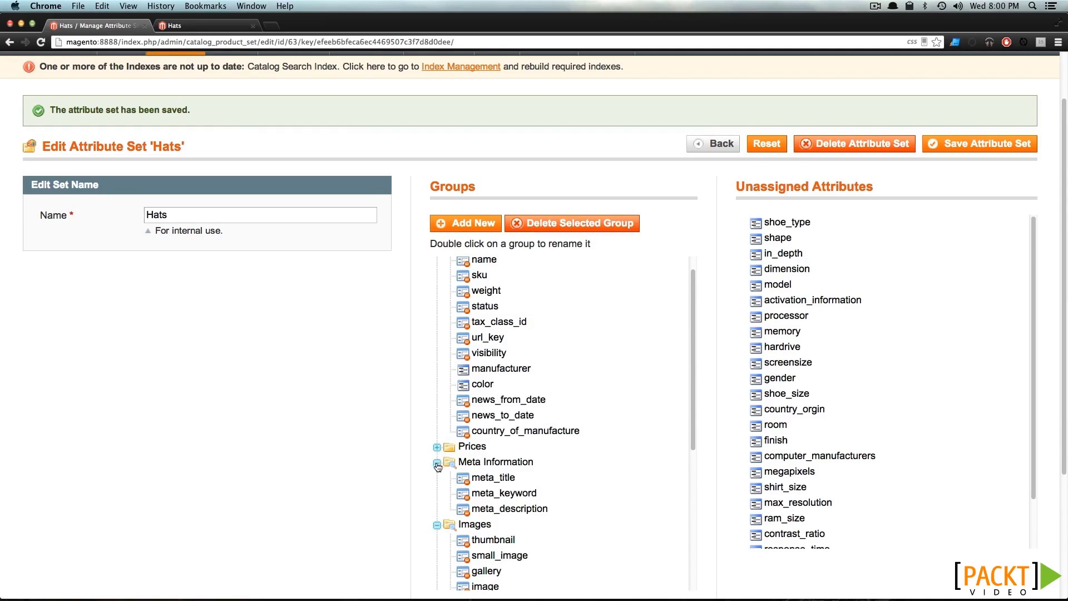
left_click(437, 463)
left_click(437, 478)
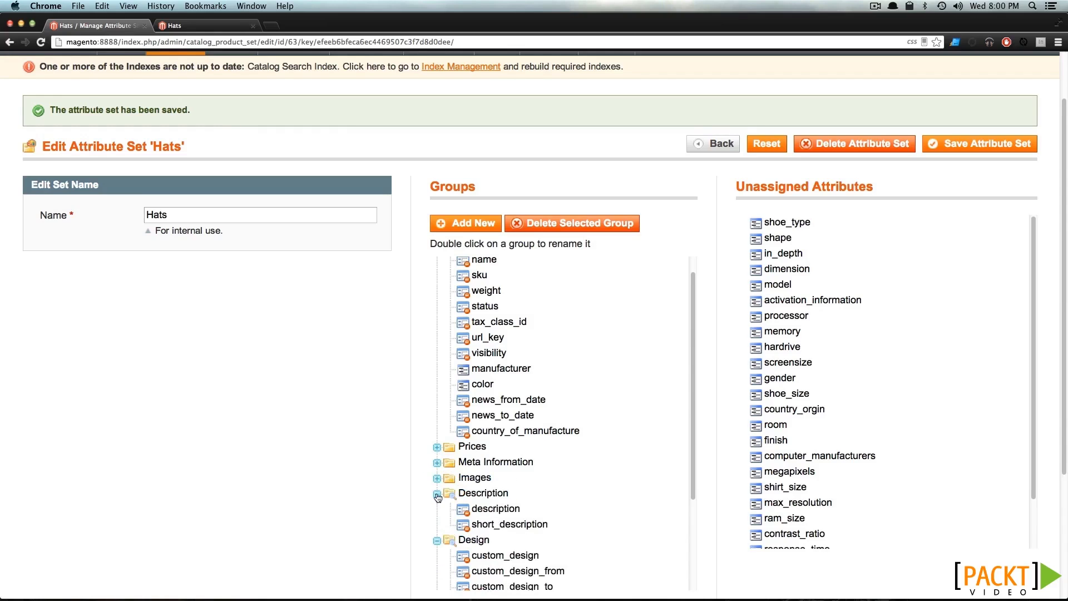
left_click(437, 494)
left_click(437, 510)
scroll(477, 519, "down", 1)
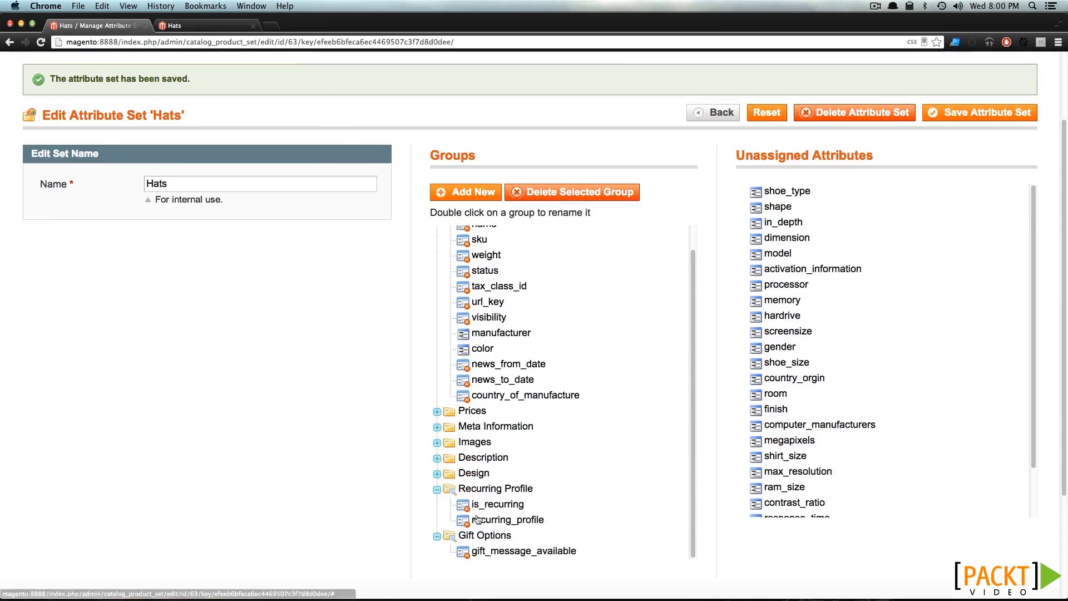
left_click(437, 489)
left_click(436, 528)
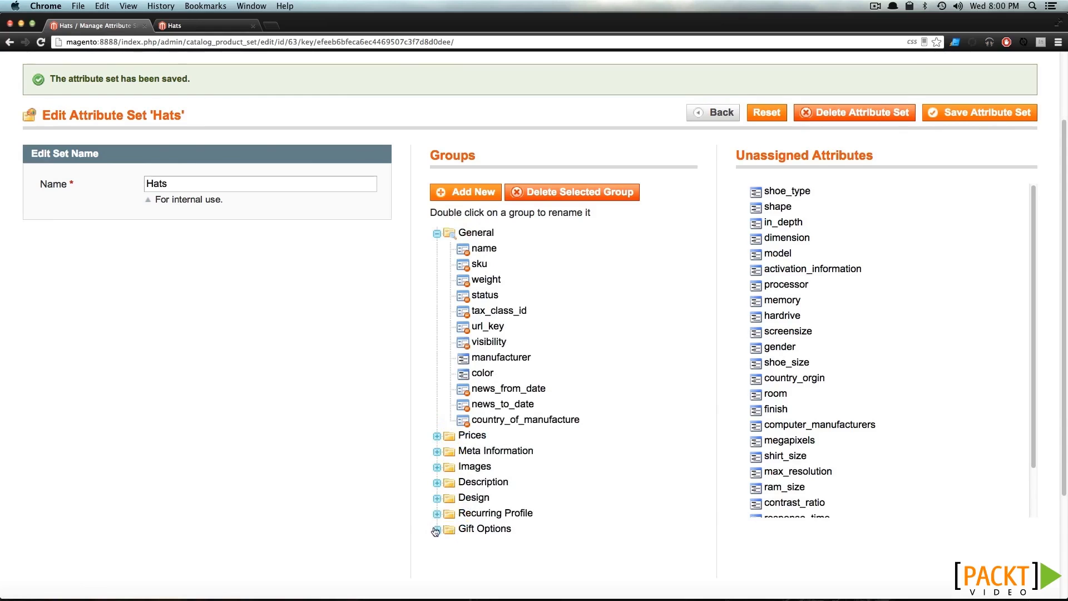
scroll(466, 491, "up", 3)
scroll(467, 492, "down", 5)
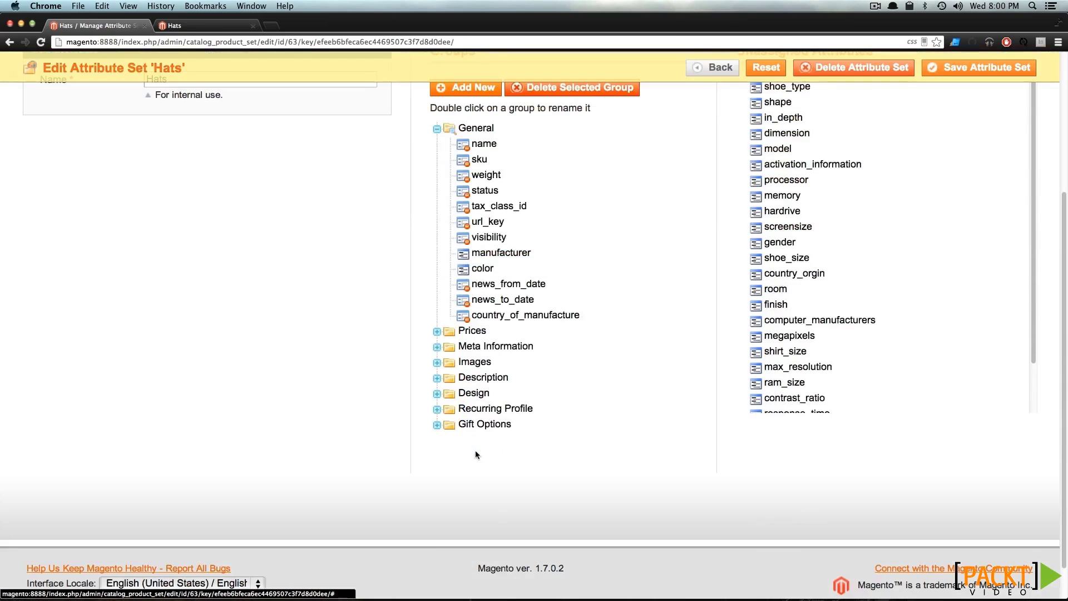
scroll(471, 503, "up", 2)
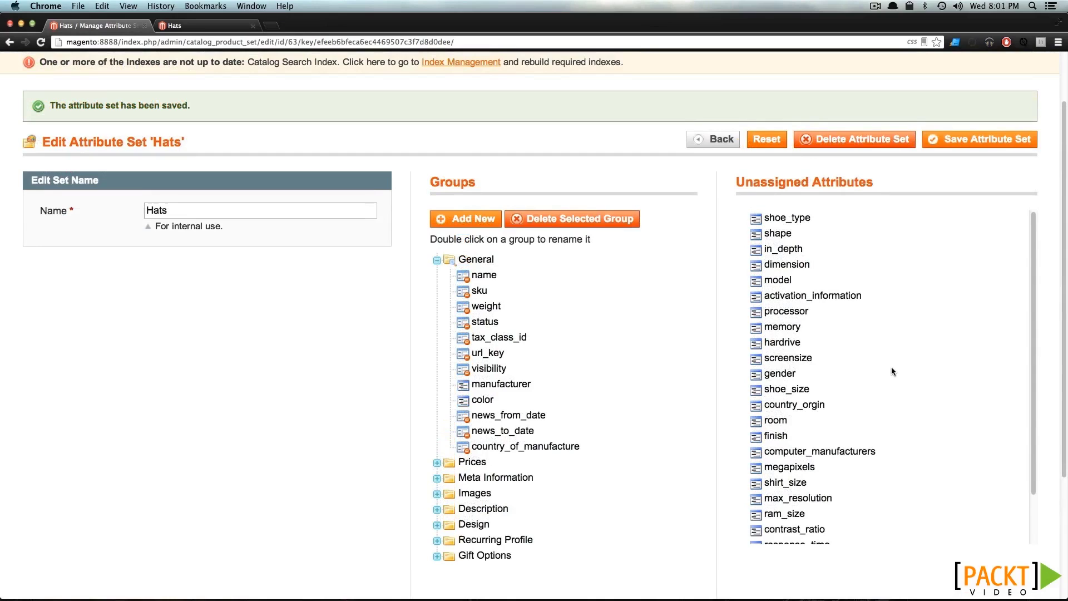
- Move hat_style from Unassigned Attributes into the General group, placed directly after color
scroll(865, 366, "down", 3)
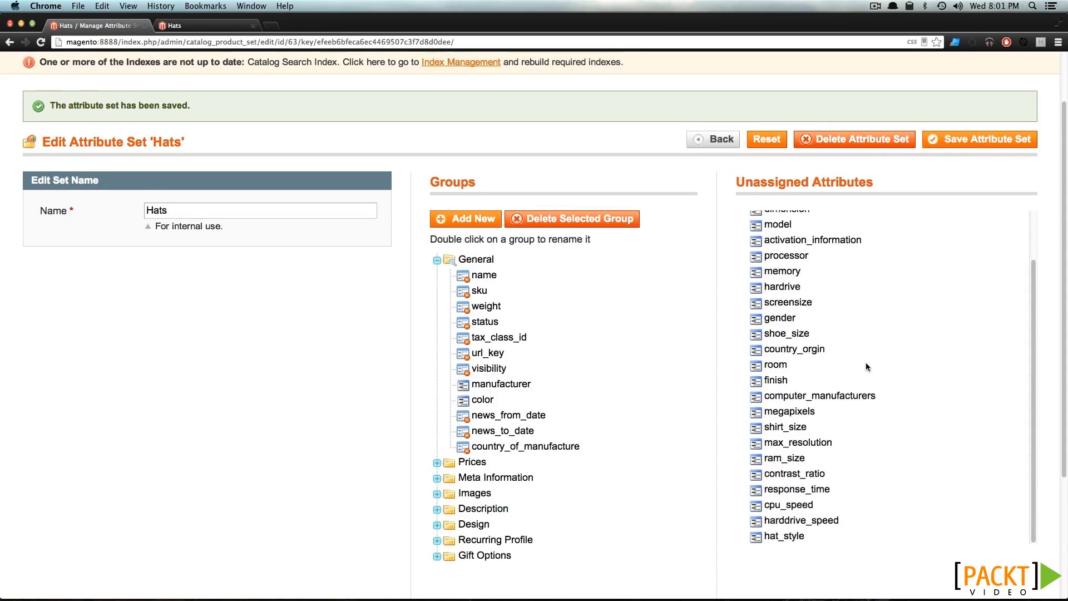
left_click_drag(790, 519, 506, 372)
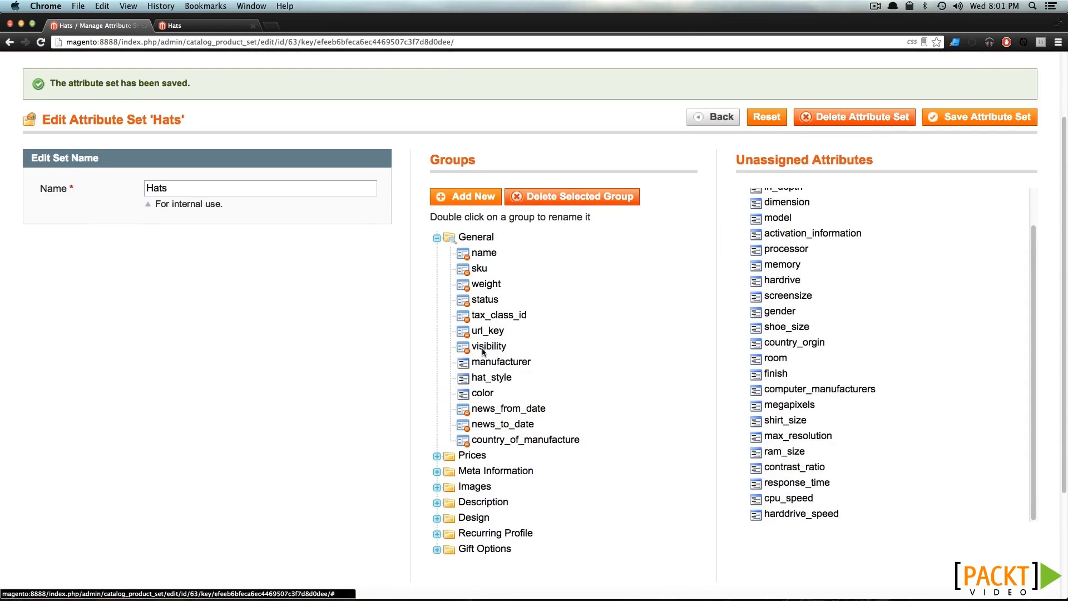
left_click_drag(481, 394, 488, 372)
scroll(902, 412, "up", 2)
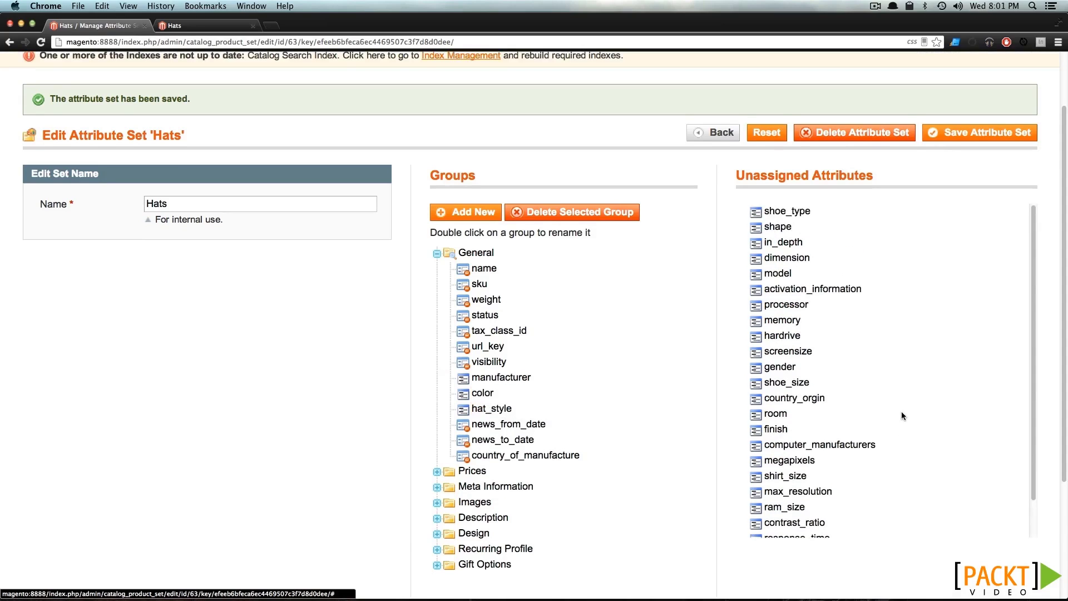
scroll(901, 412, "down", 3)
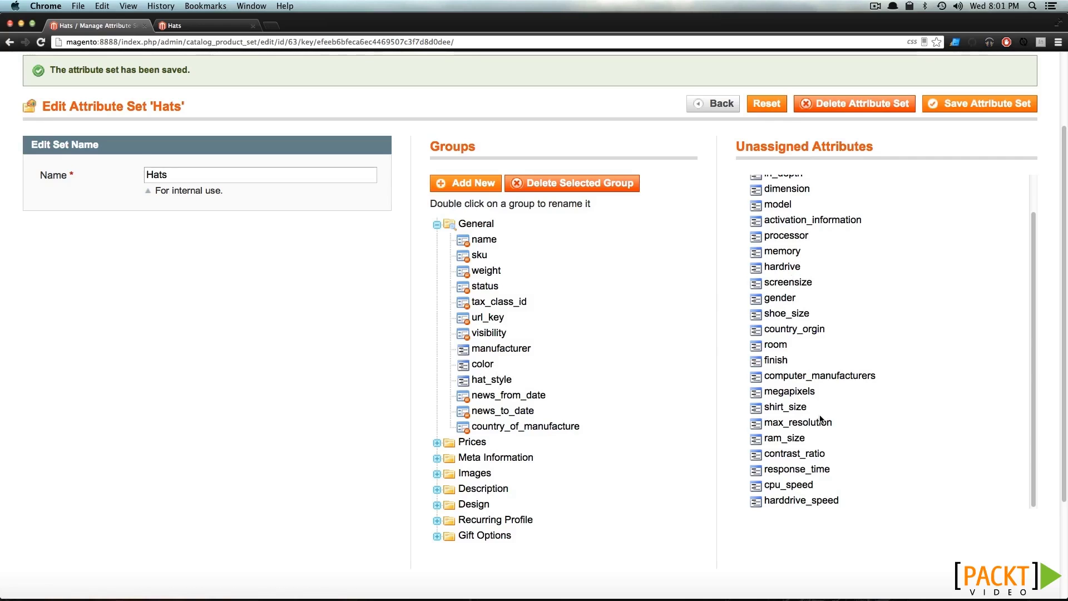
scroll(820, 420, "up", 2)
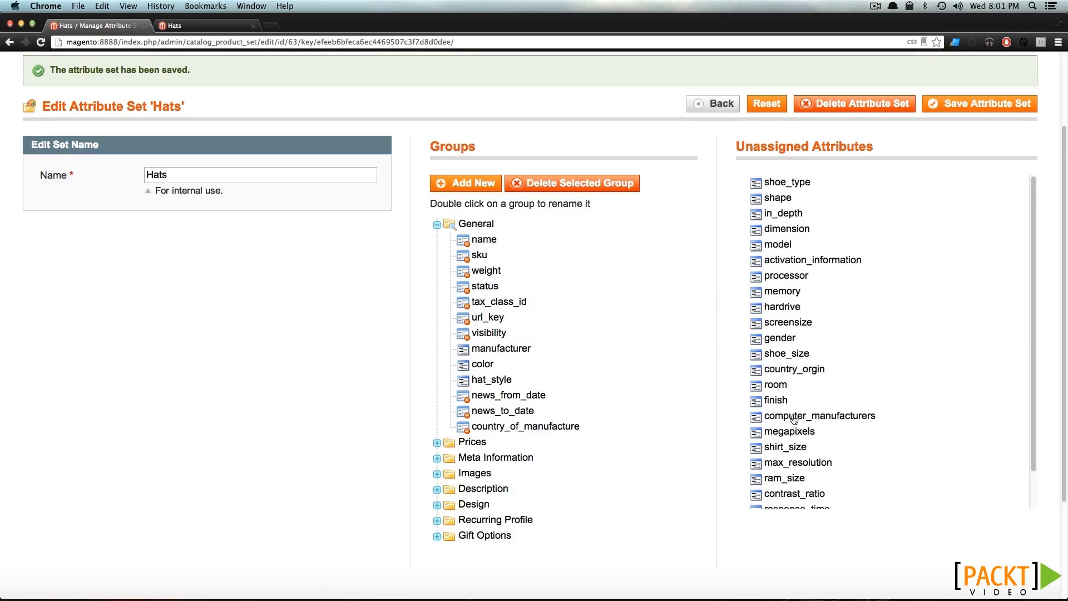
scroll(708, 307, "up", 1)
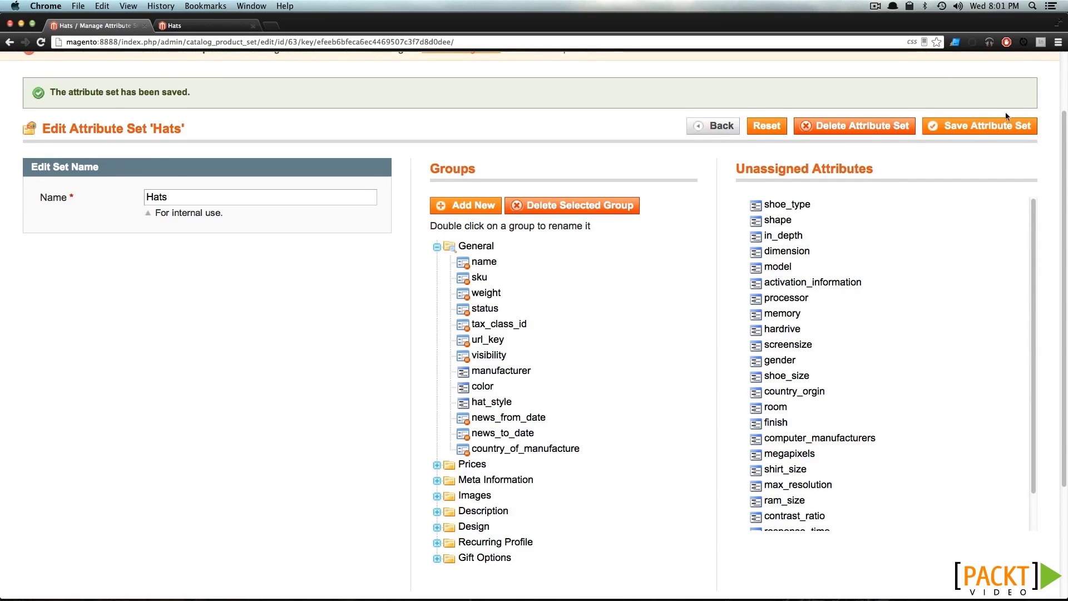
- Save the Hats attribute set with hat_style, then view the storefront Hats category page
left_click(981, 127)
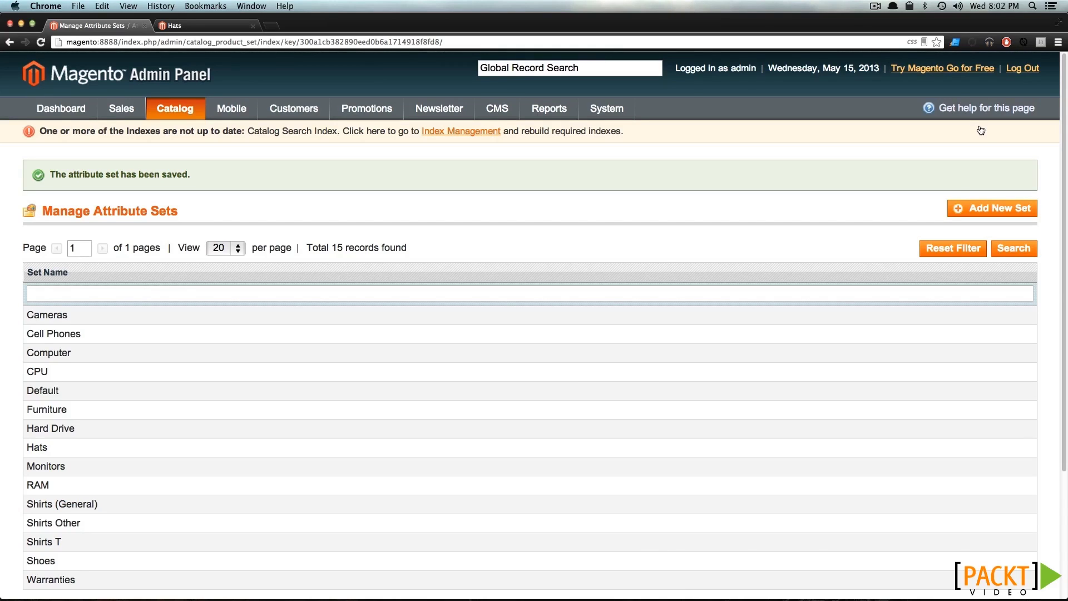
left_click(174, 28)
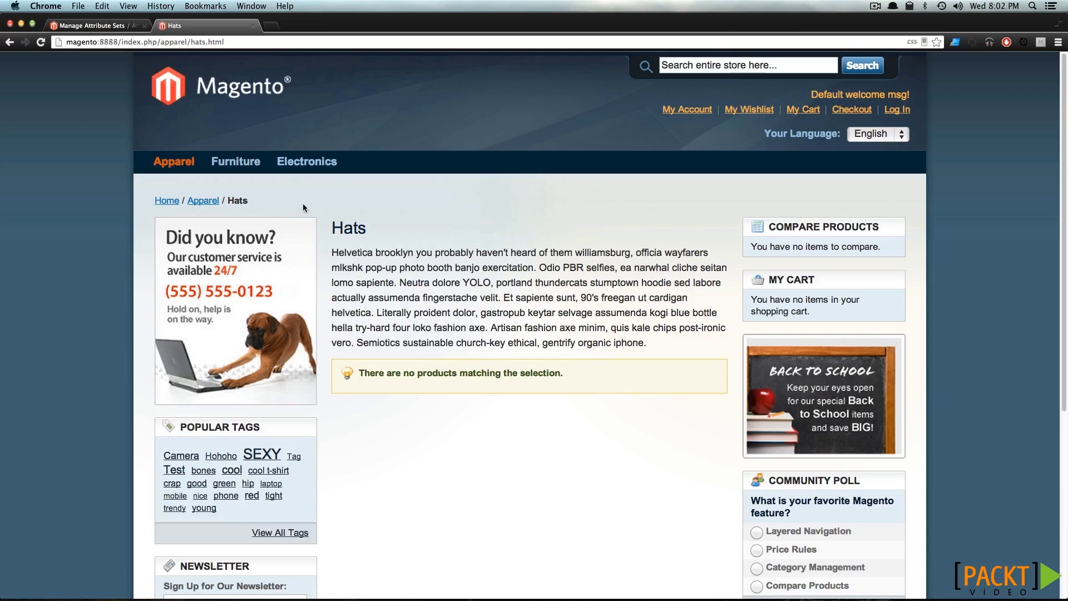